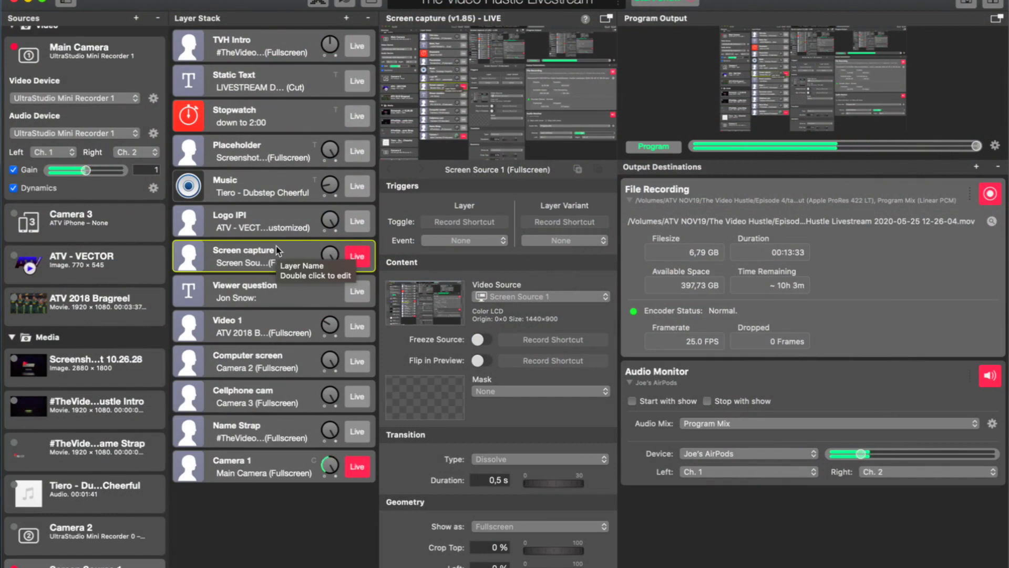
scroll(92, 228, down, 1)
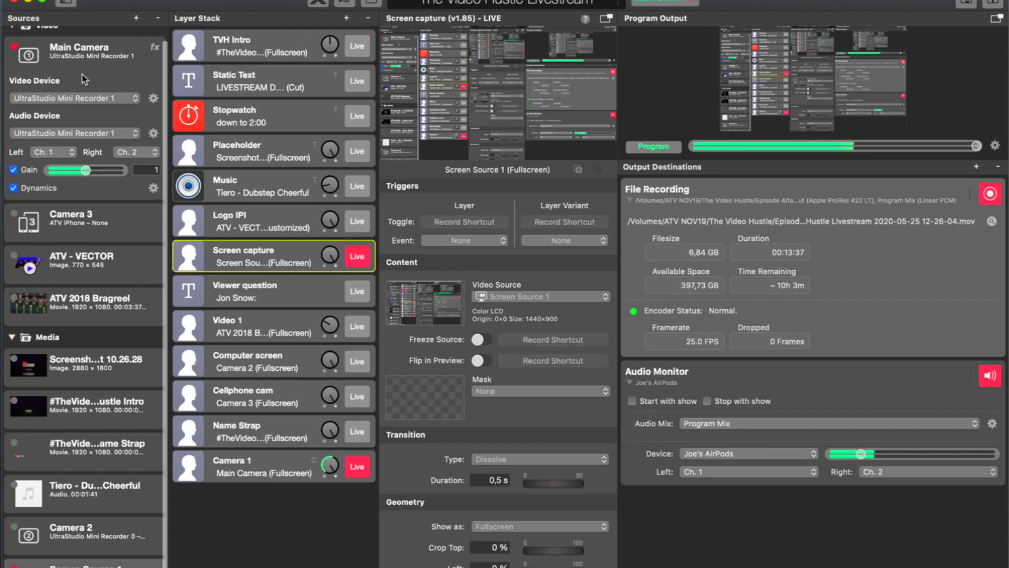
scroll(83, 79, up, 1)
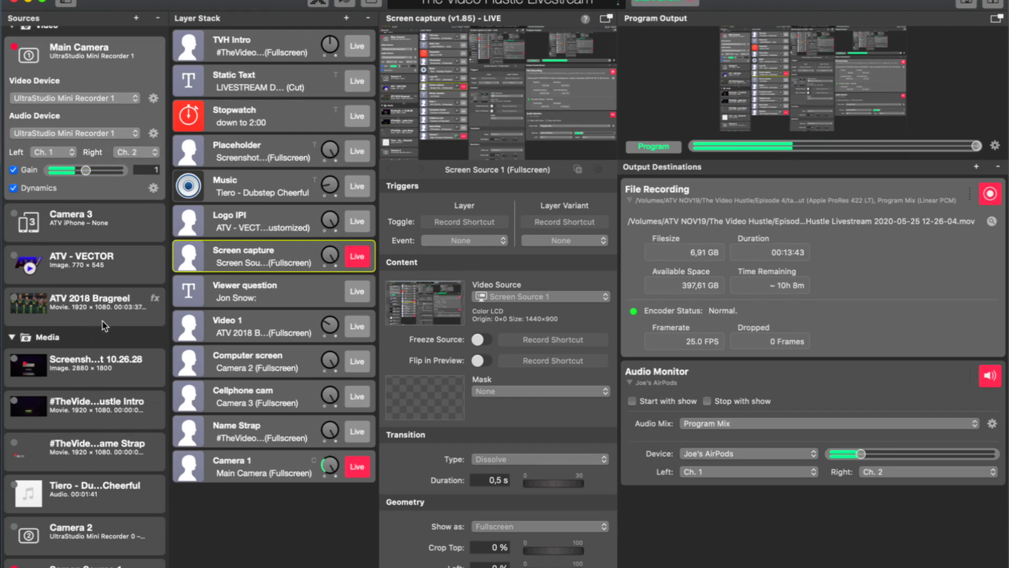
scroll(89, 274, up, 1)
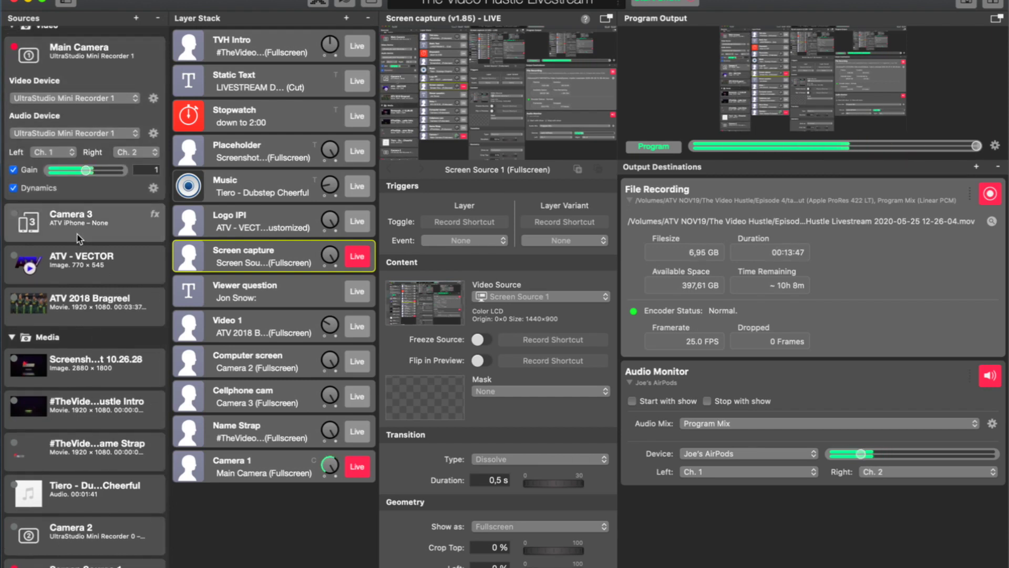
scroll(78, 234, up, 1)
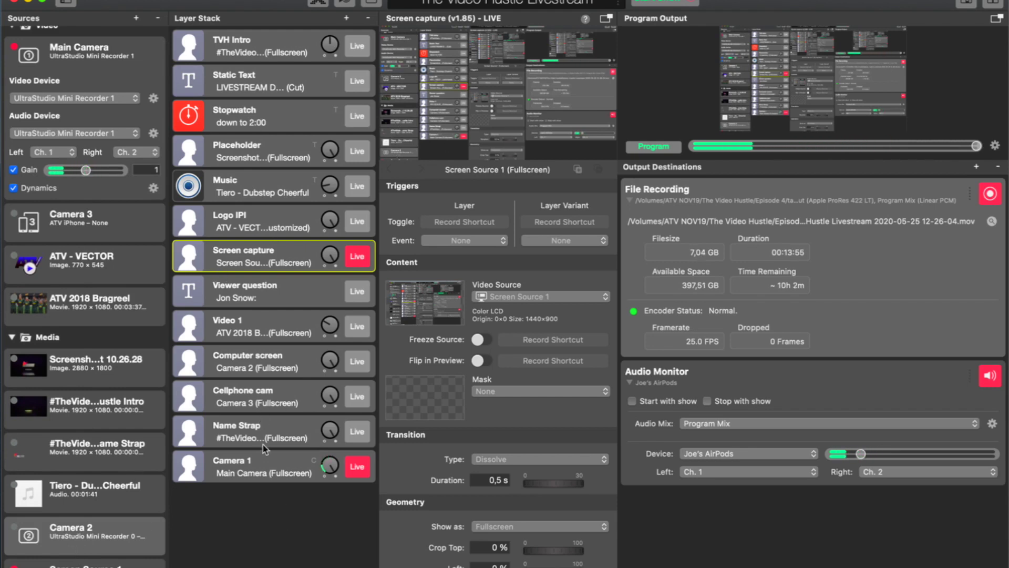
click(273, 469)
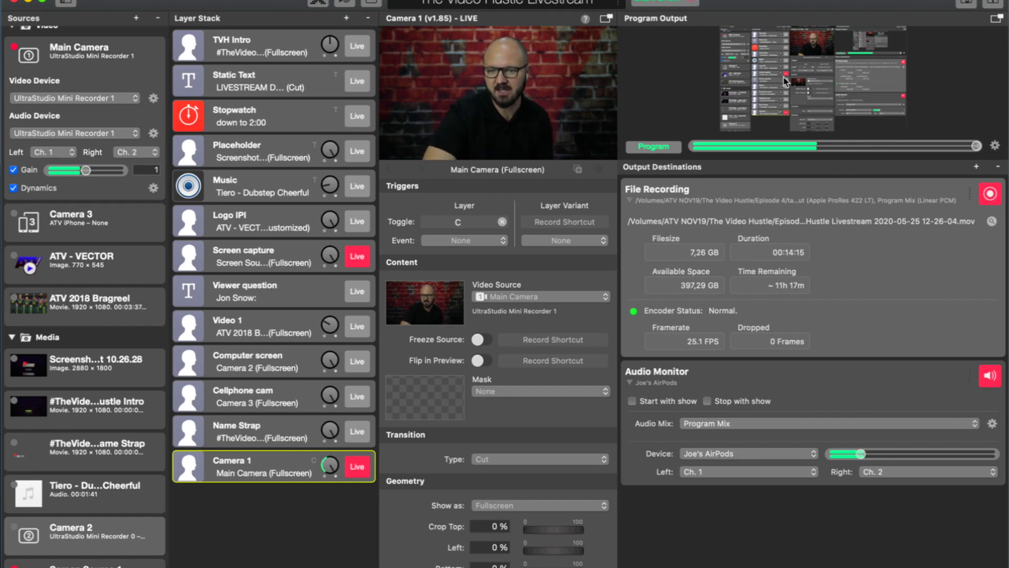
click(274, 434)
click(275, 388)
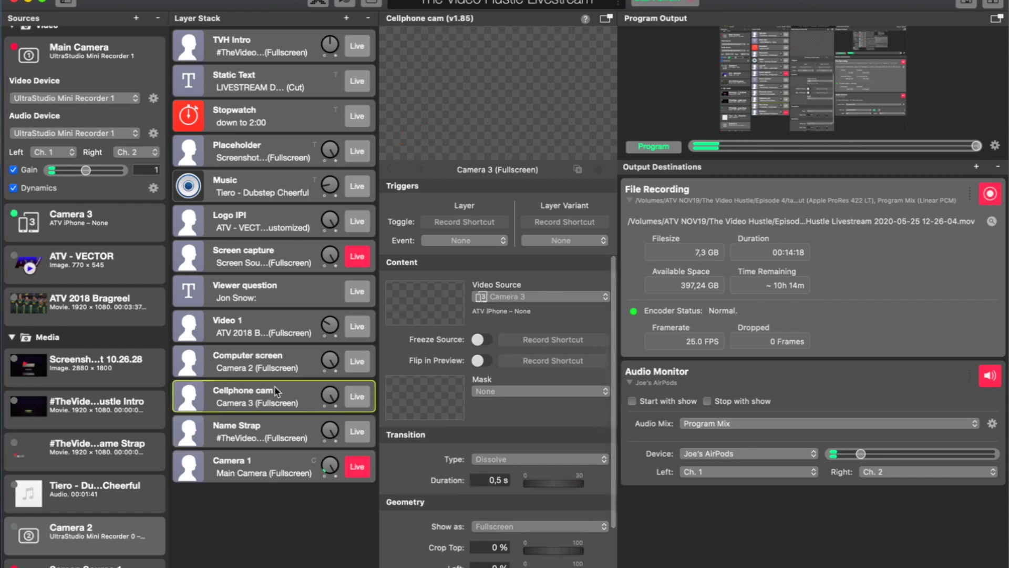
click(276, 250)
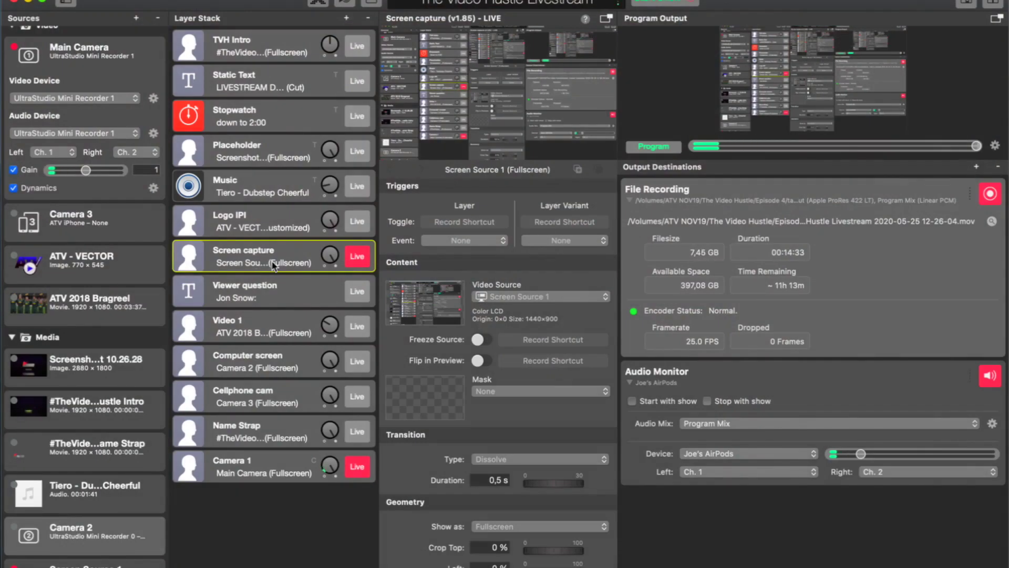
Put the Name Strap lower-third live on air, then show the Cellphone cam layer's Camera 3 iPhone feed
click(275, 444)
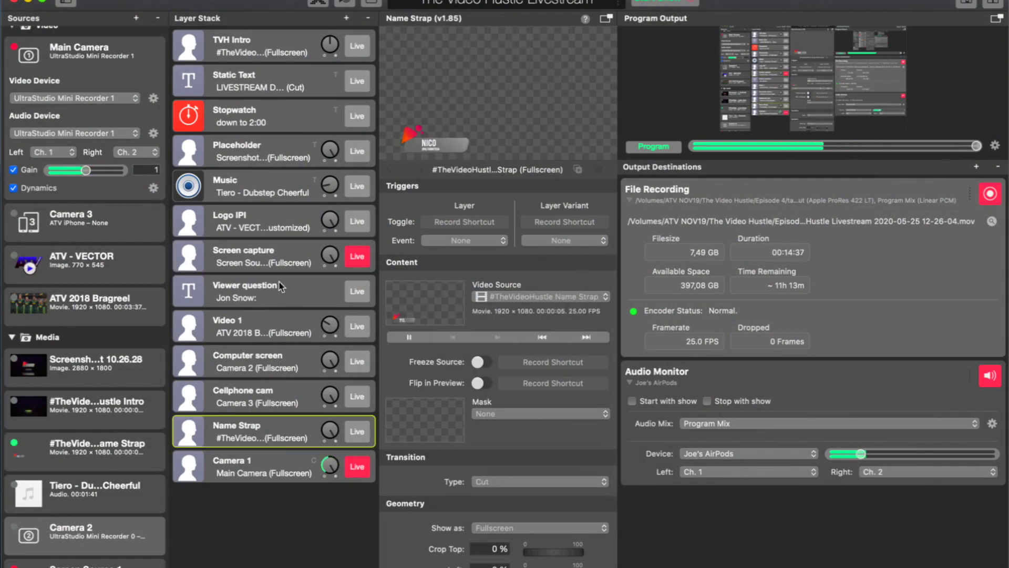
click(357, 432)
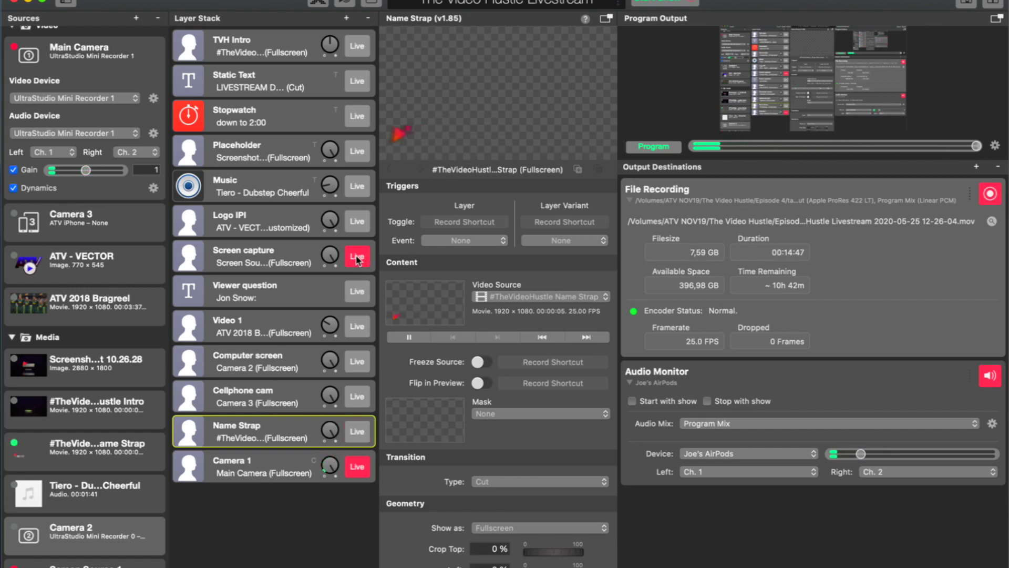
click(210, 258)
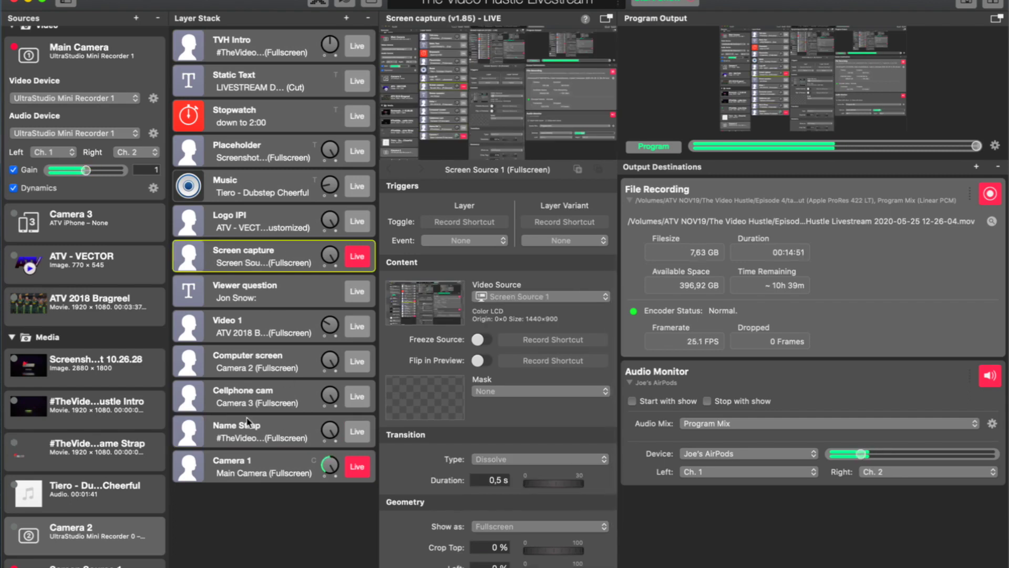
click(263, 426)
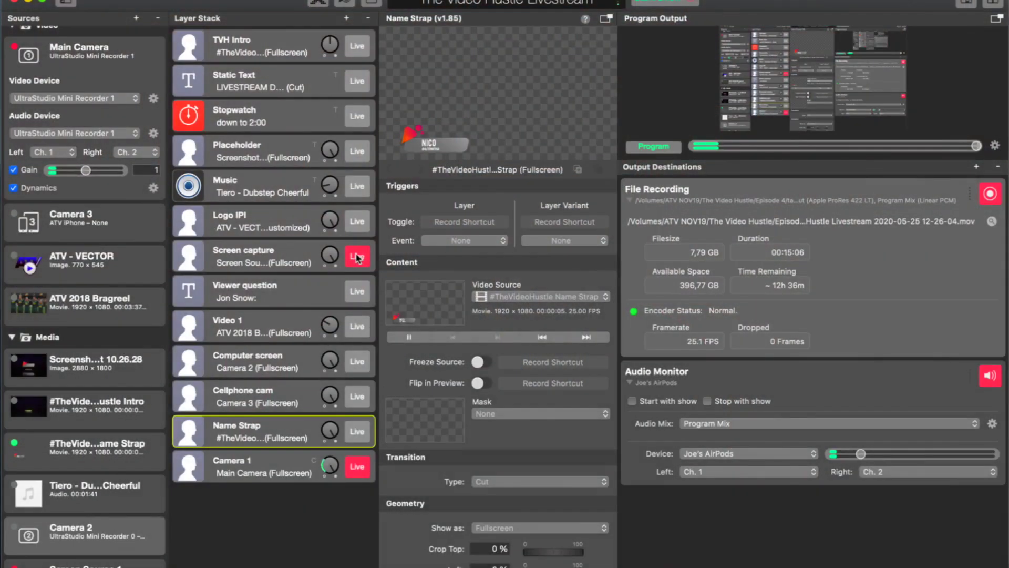
click(269, 397)
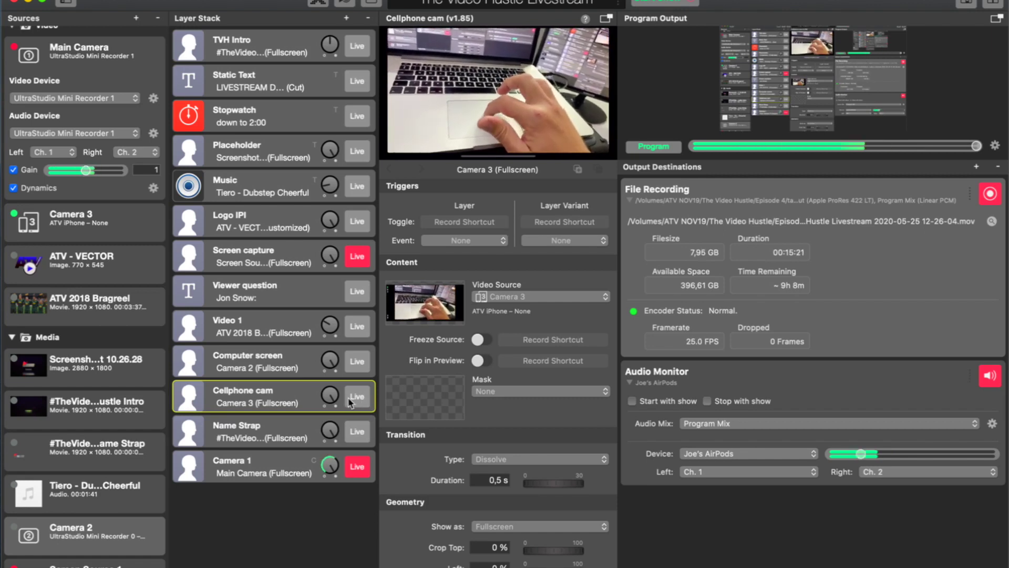
Browse the Computer screen, Video 1, Viewer question and Screen capture layers, ending on Logo IPI's ATV - VECTOR logo
click(271, 361)
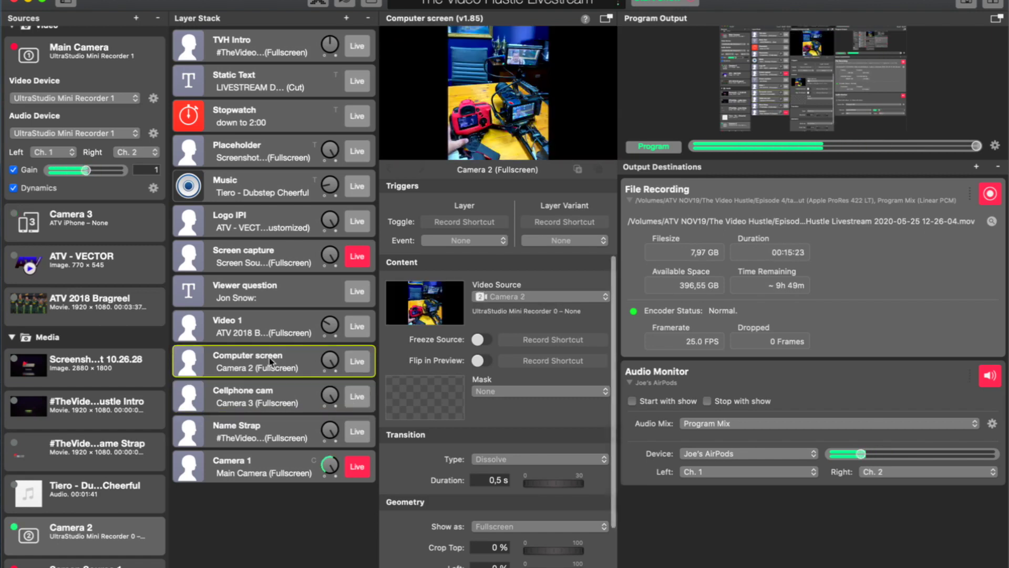
click(259, 320)
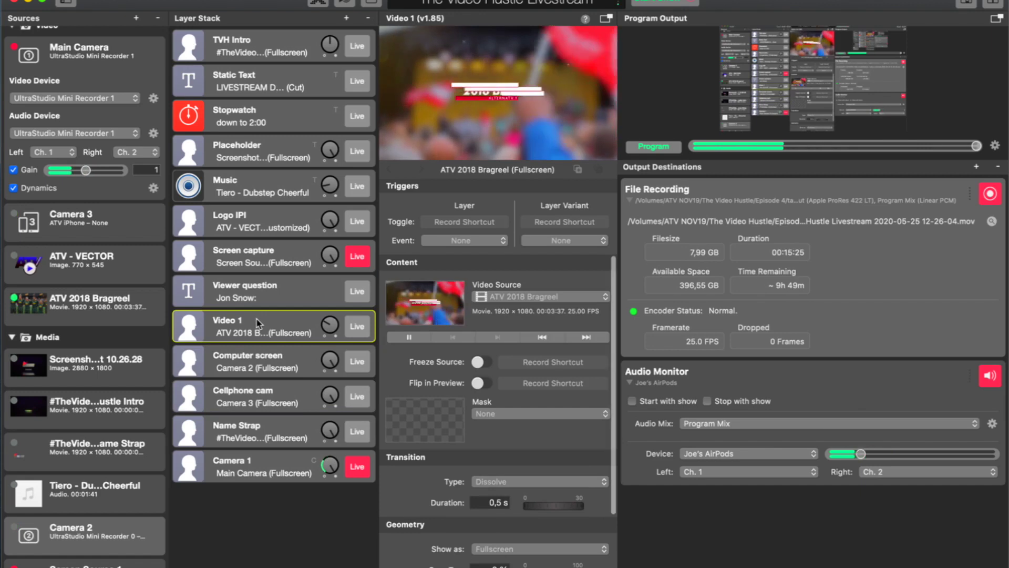
click(273, 288)
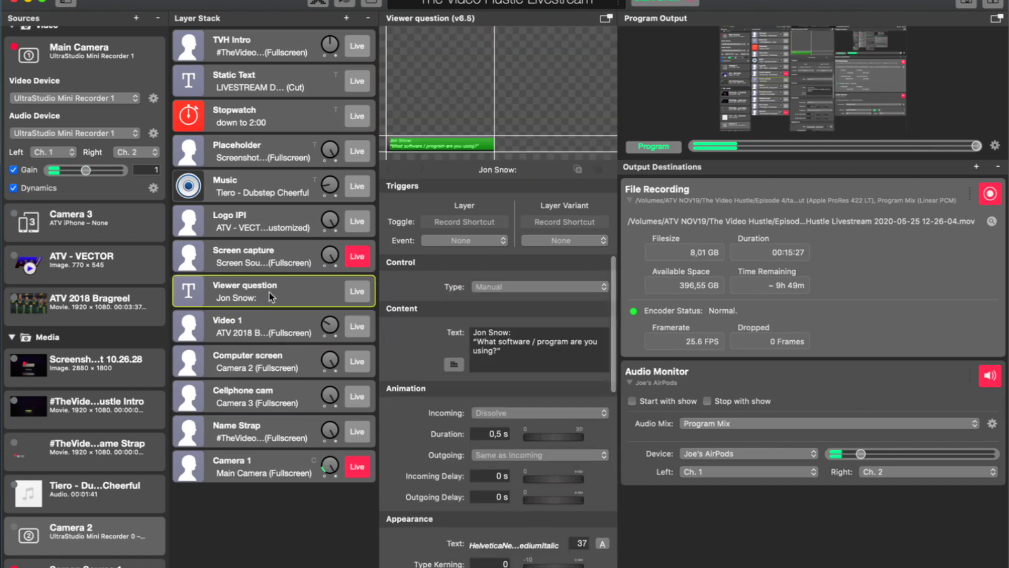
click(285, 266)
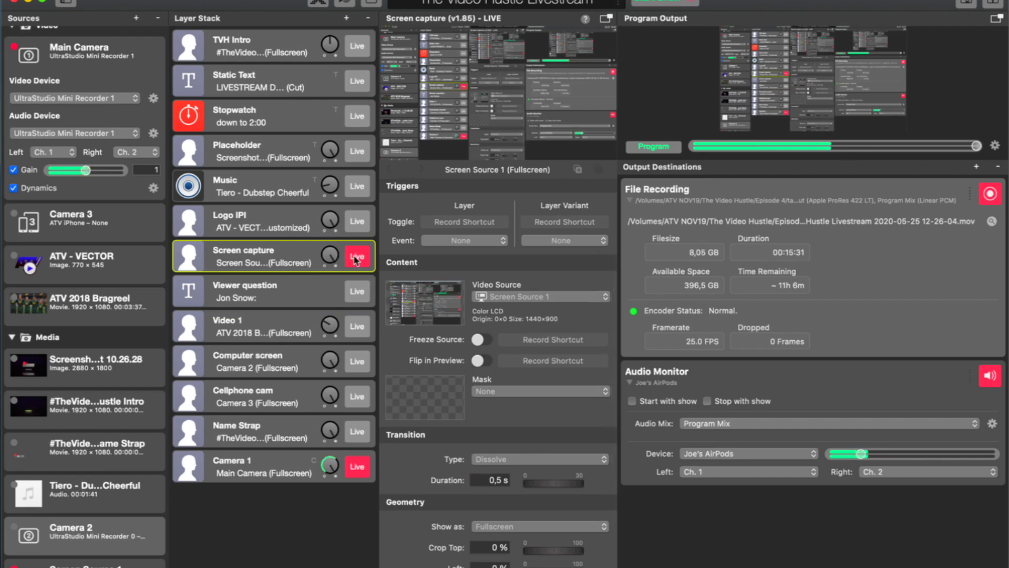
click(272, 226)
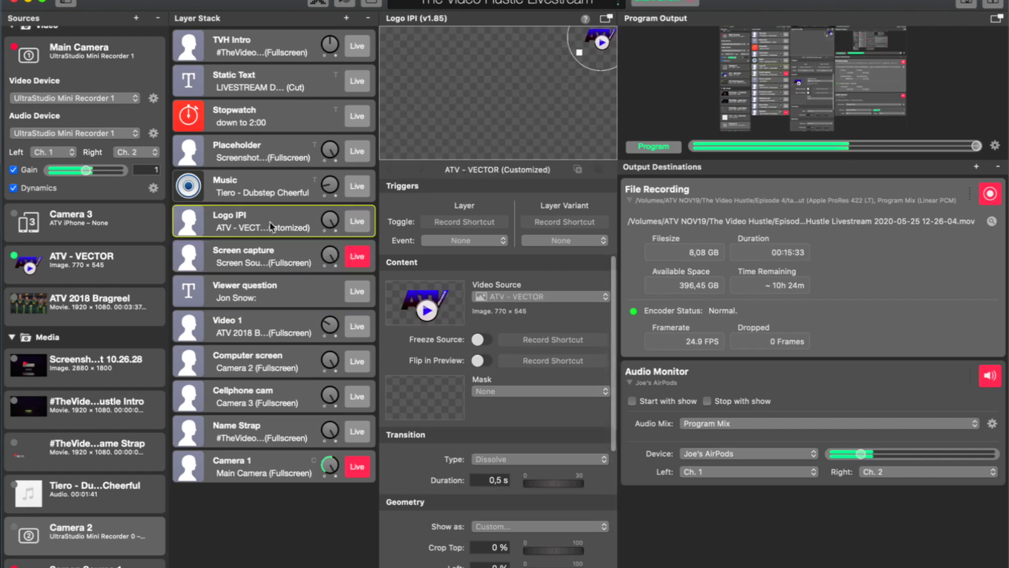
Toggle the Logo IPI ATV logo overlay live, off air, then back on air
click(358, 221)
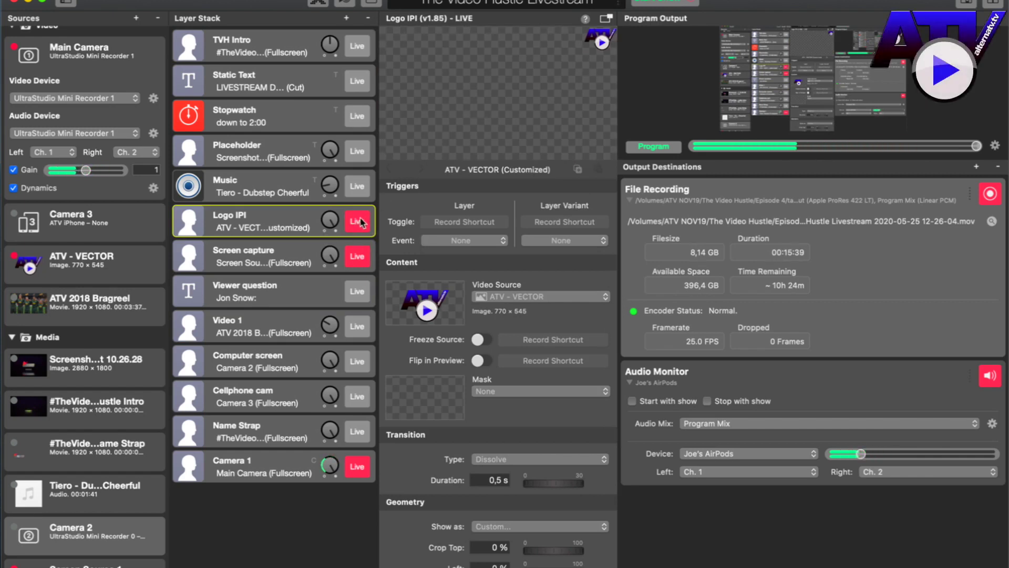
click(361, 223)
click(365, 218)
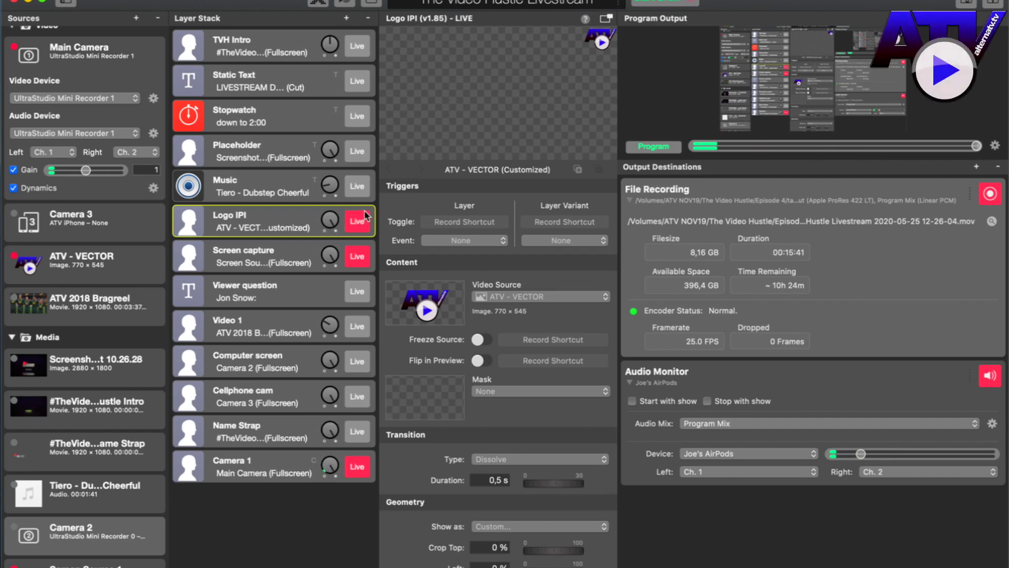
Browse the Music and Logo IPI layers, ending on Static Text showing 'LIVESTREAM DEMO' in Helvetica-Bold 55
click(292, 186)
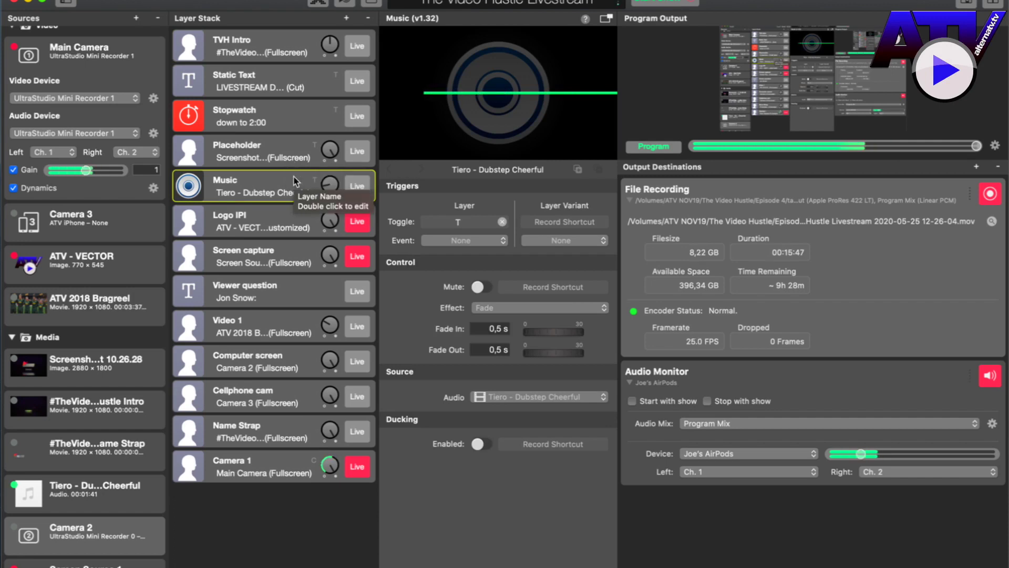
click(290, 227)
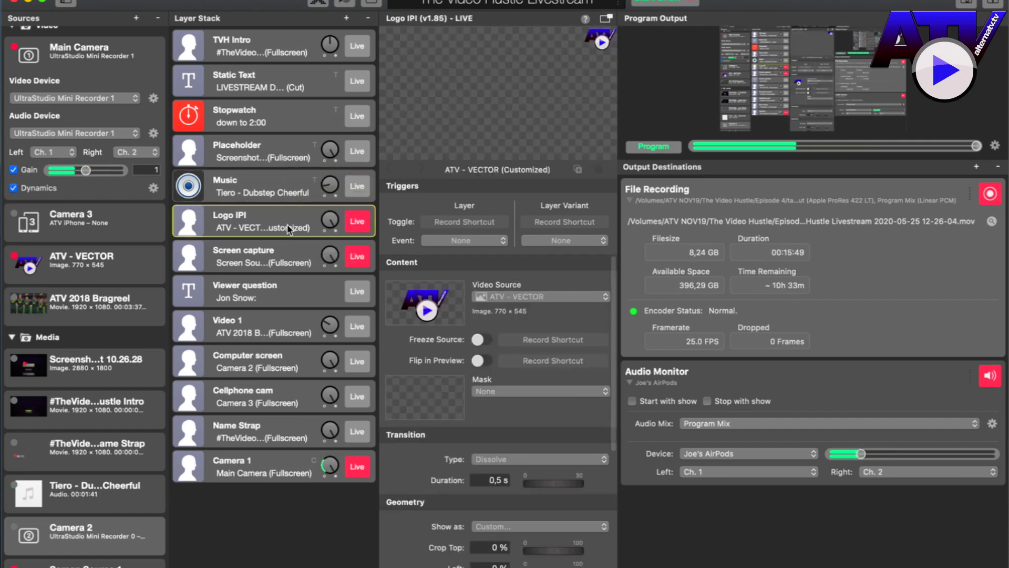
click(285, 181)
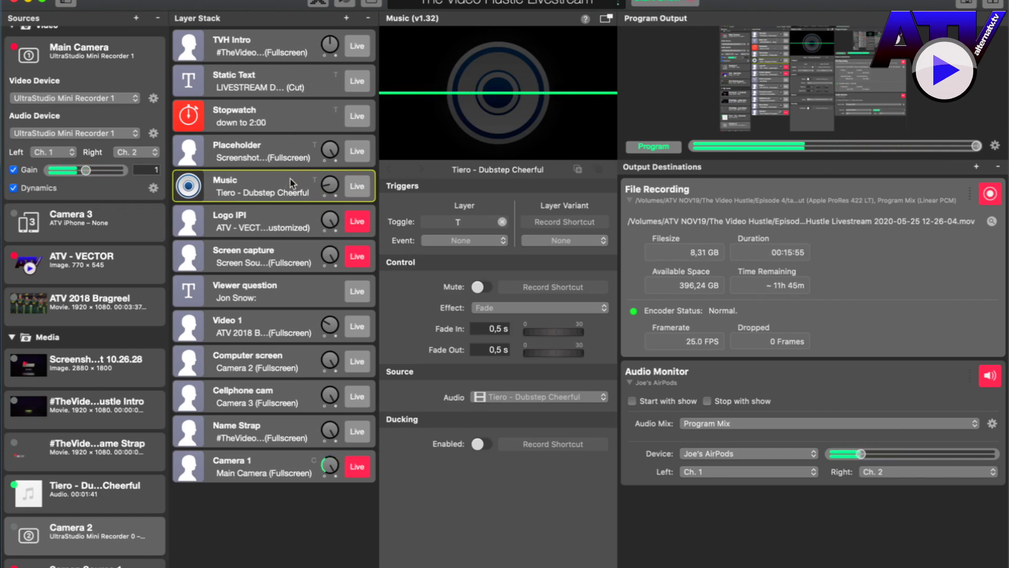
click(317, 79)
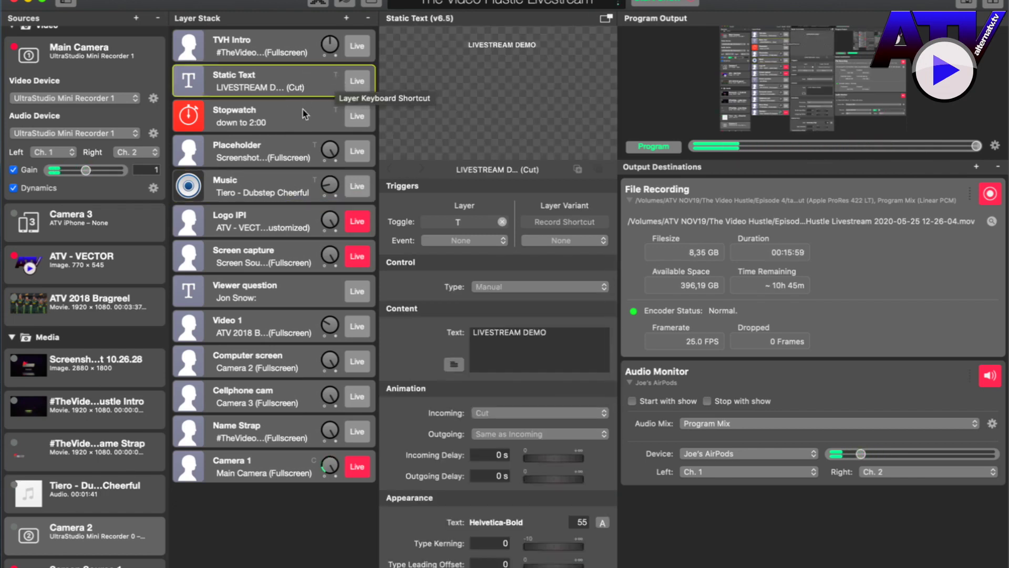
Assign T as the Static Text layer's toggle shortcut, then press T to put text and stopwatch live
click(464, 223)
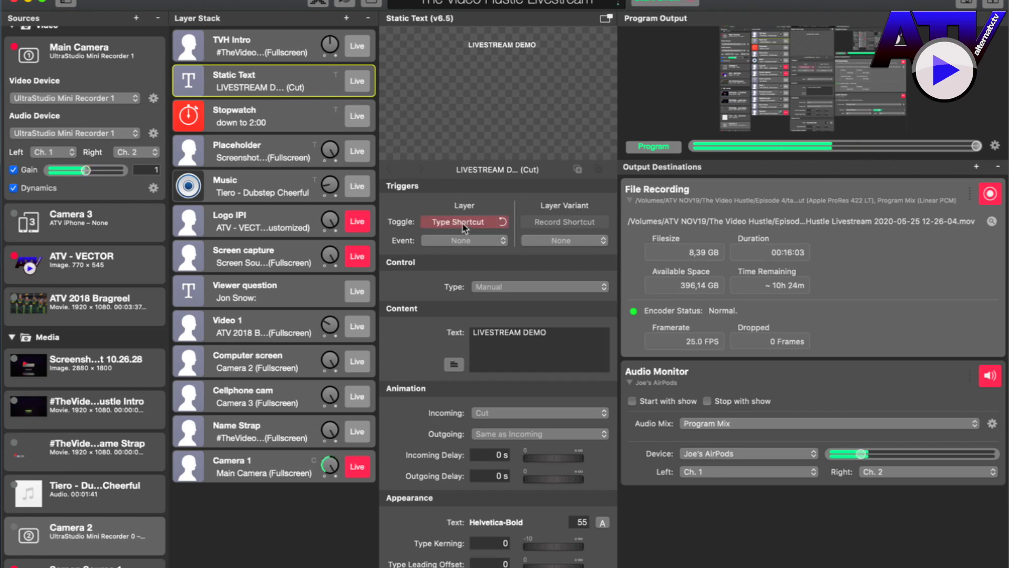
key(t)
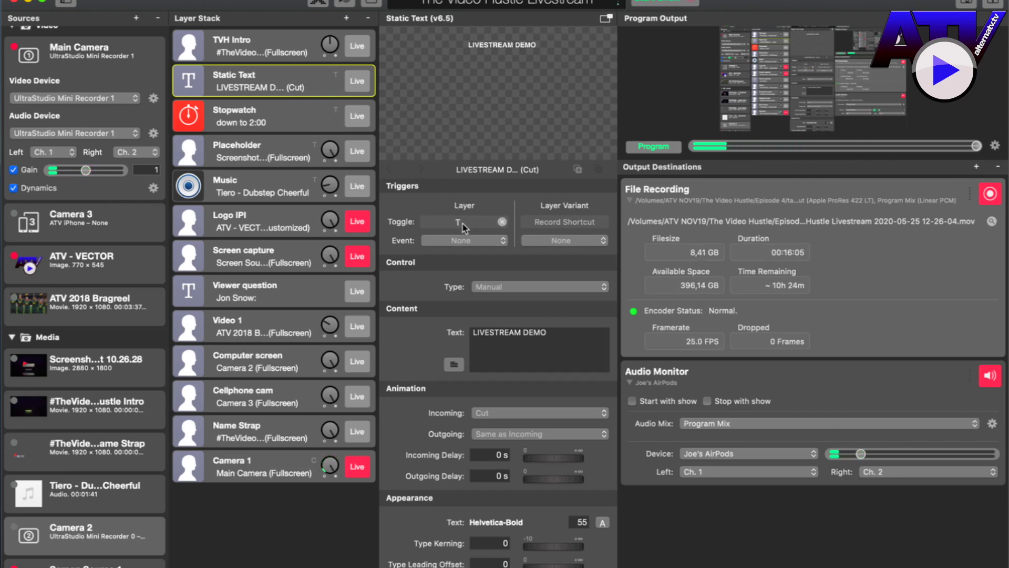
click(269, 120)
click(308, 84)
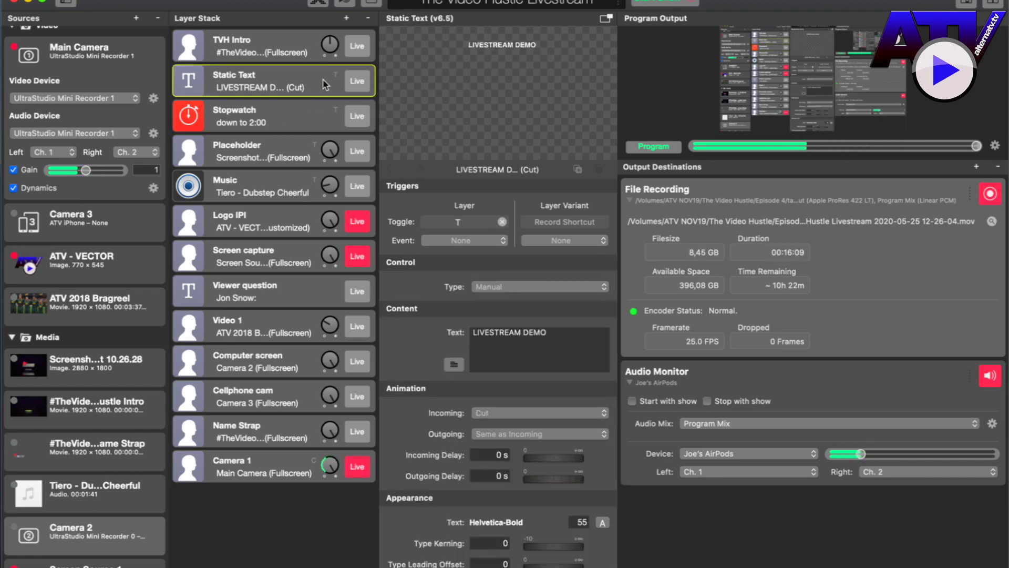
key(t)
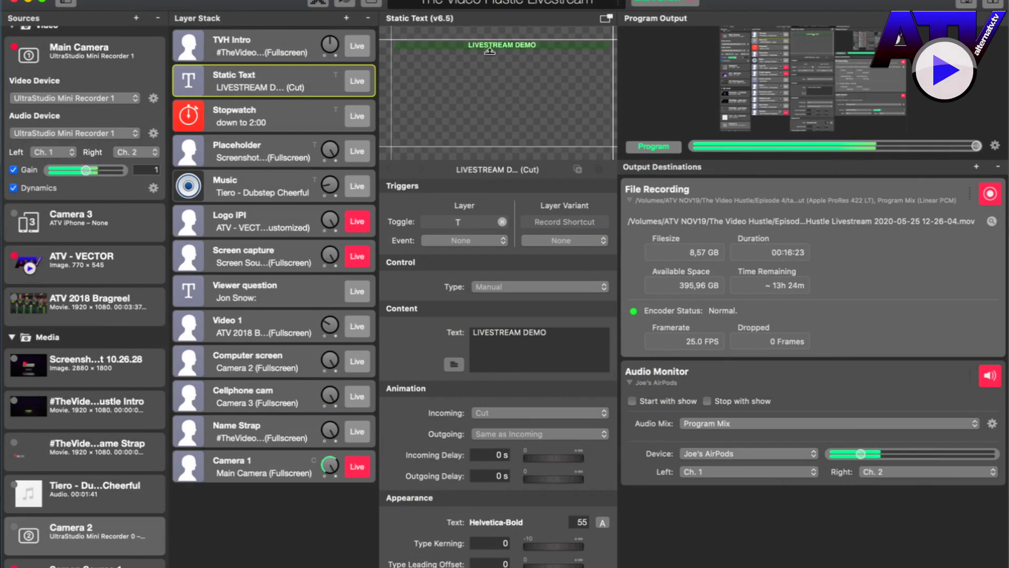
Start the two-minute Stopwatch countdown, then put the TVH Intro video live full screen
key(Down)
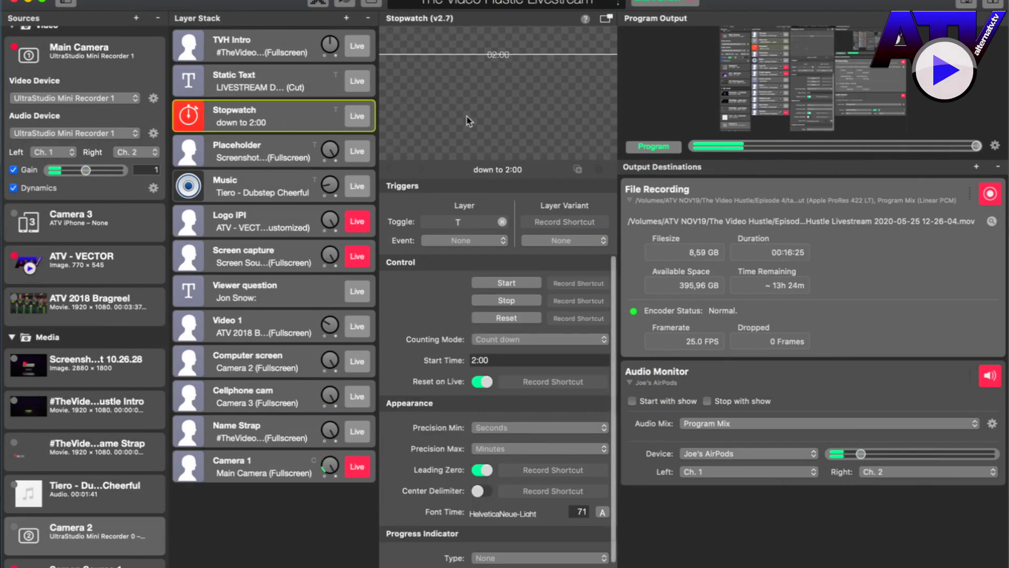
click(506, 283)
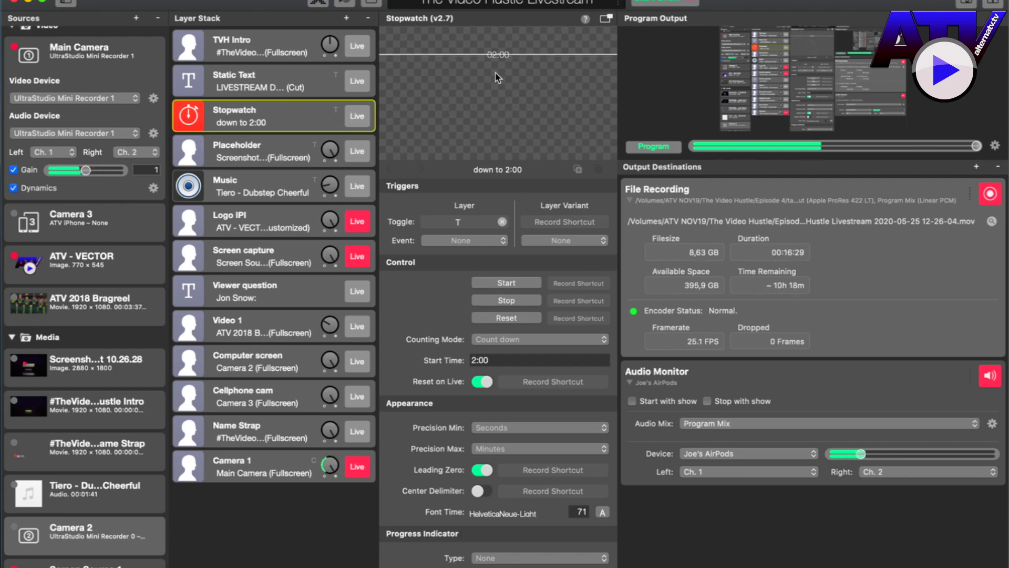
click(283, 152)
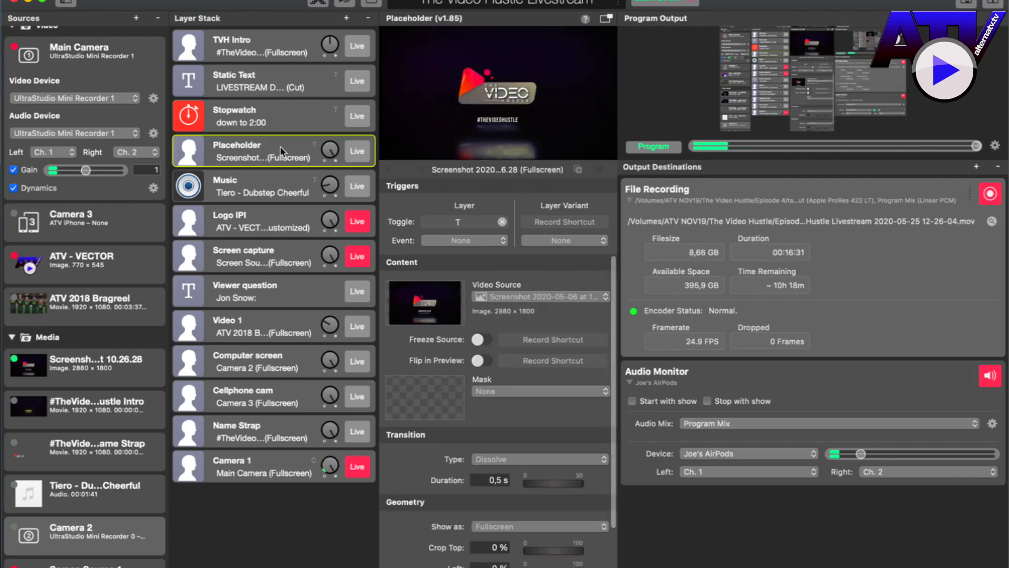
click(265, 192)
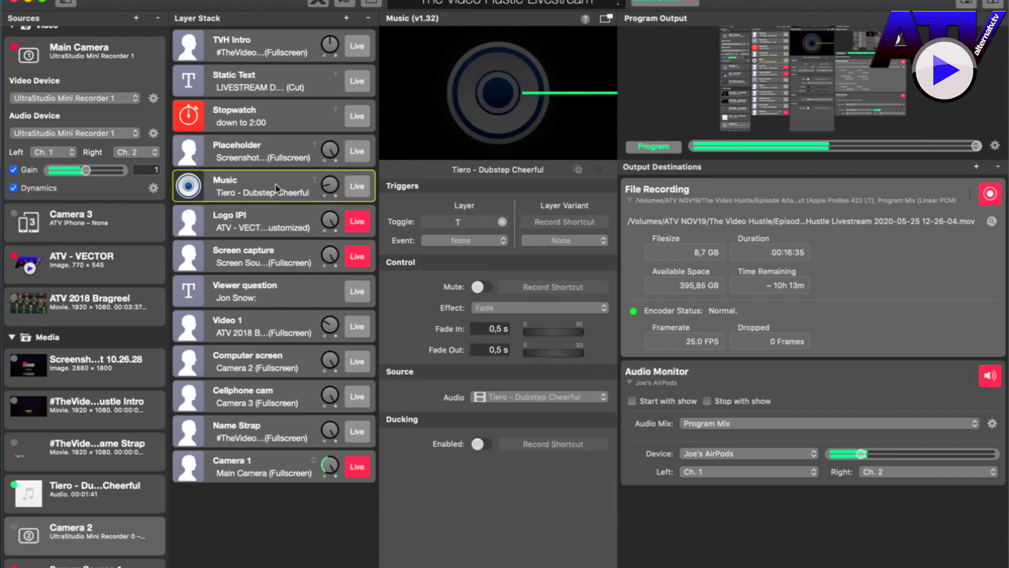
click(293, 87)
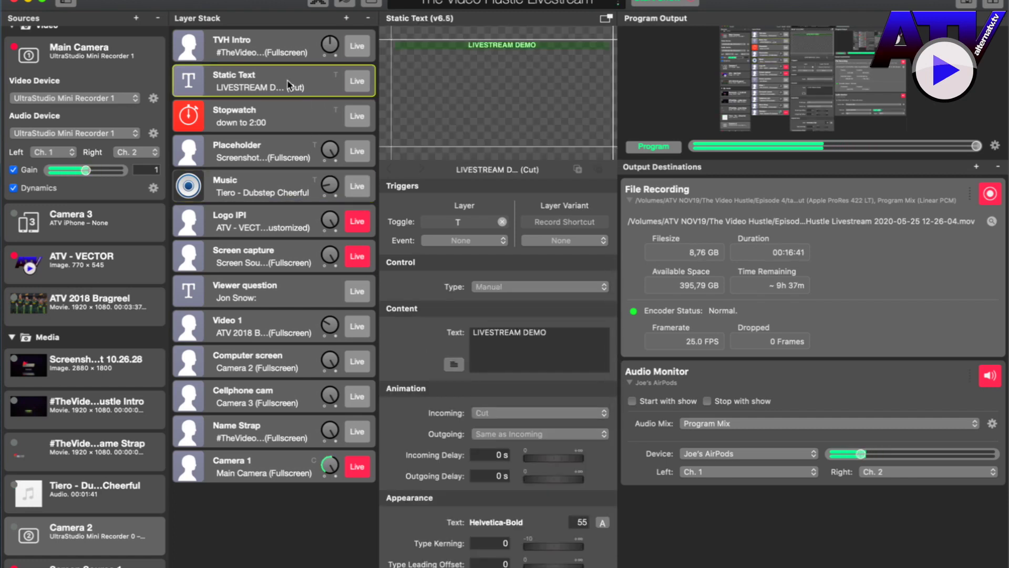
click(283, 49)
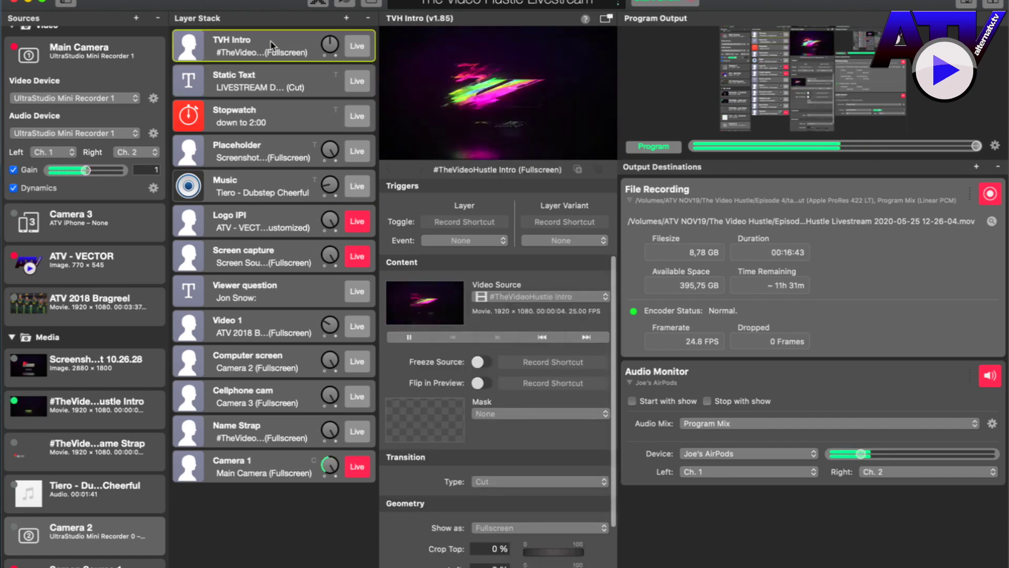
click(357, 47)
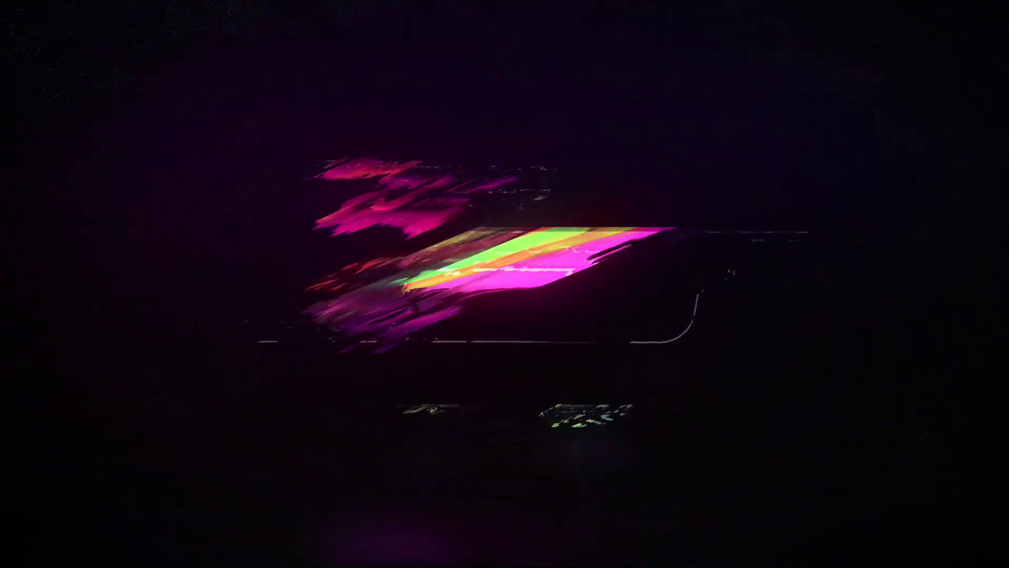